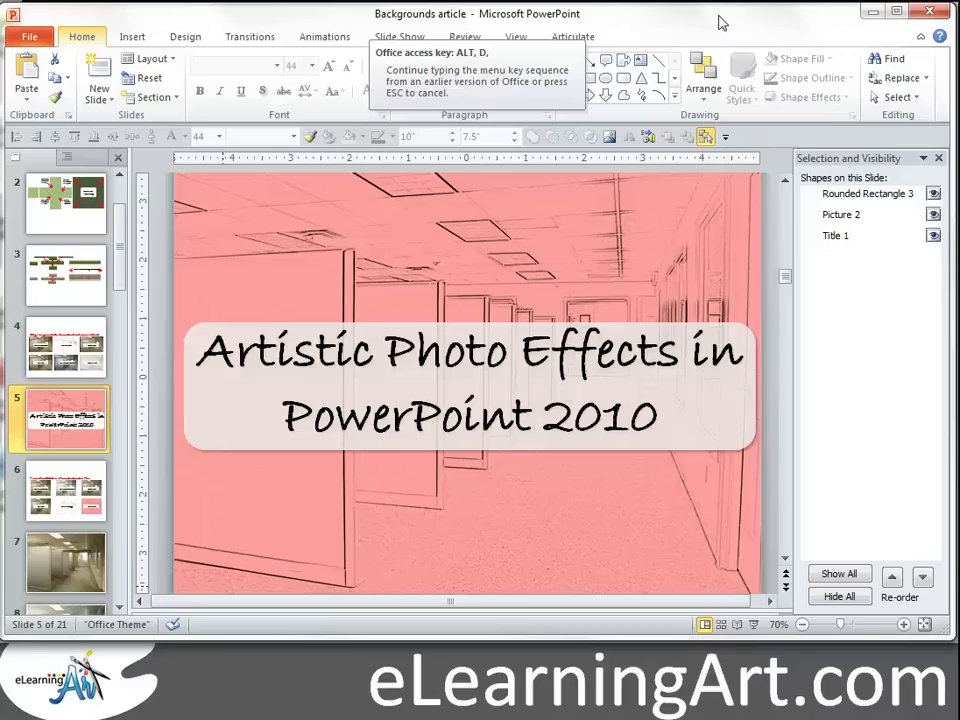
- Dismiss the access-key prompt and advance from slide 5 to slide 6's six-effect comparison grid
key("Escape")
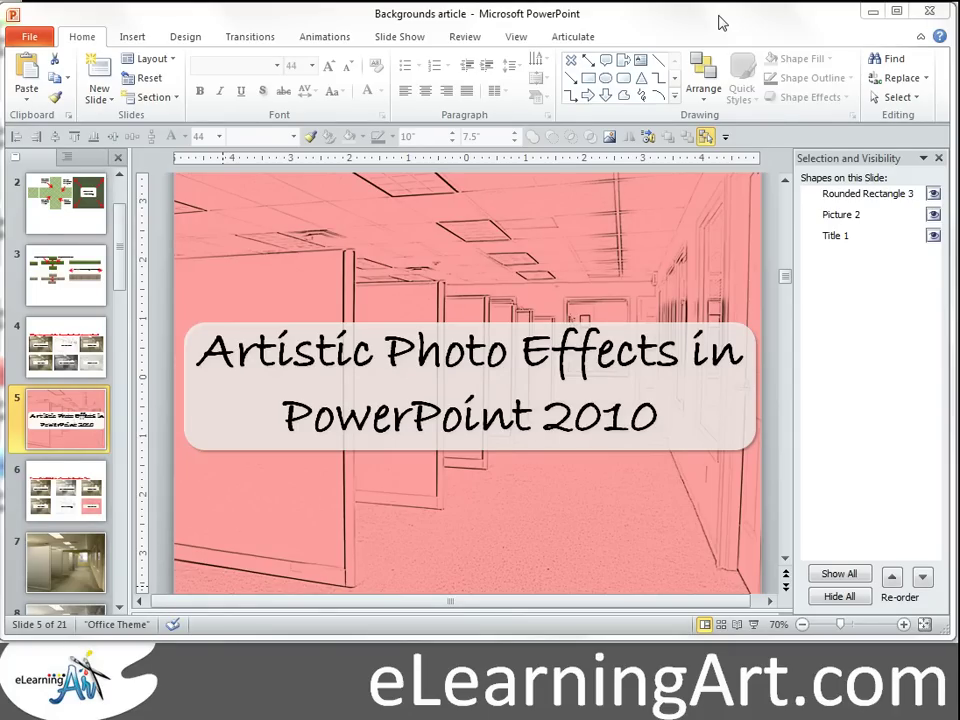
key("Page_Down")
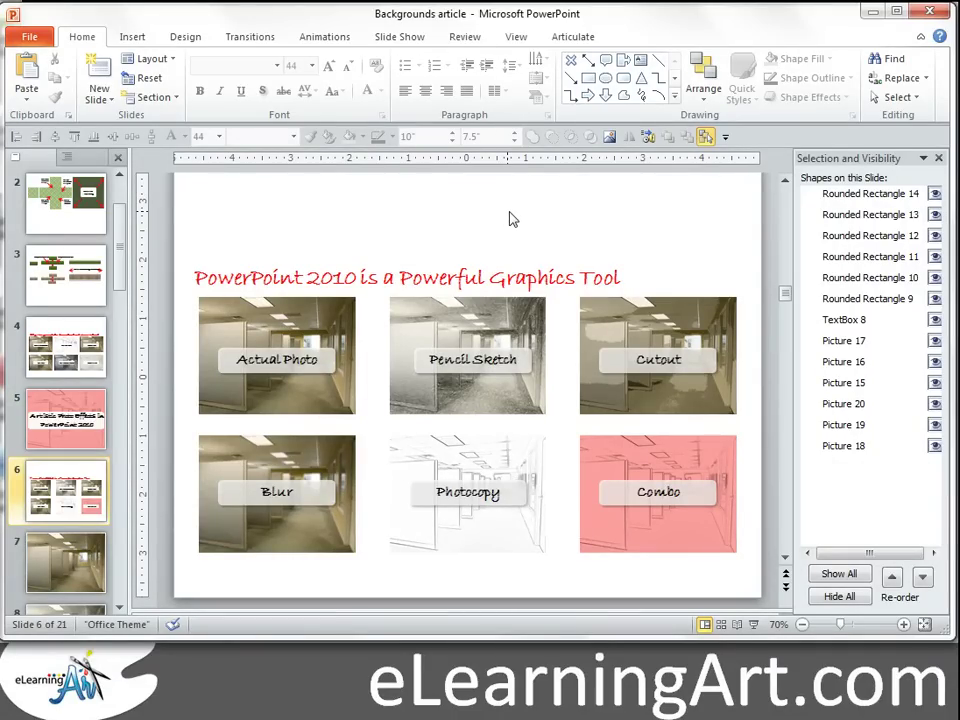
left_click(305, 320)
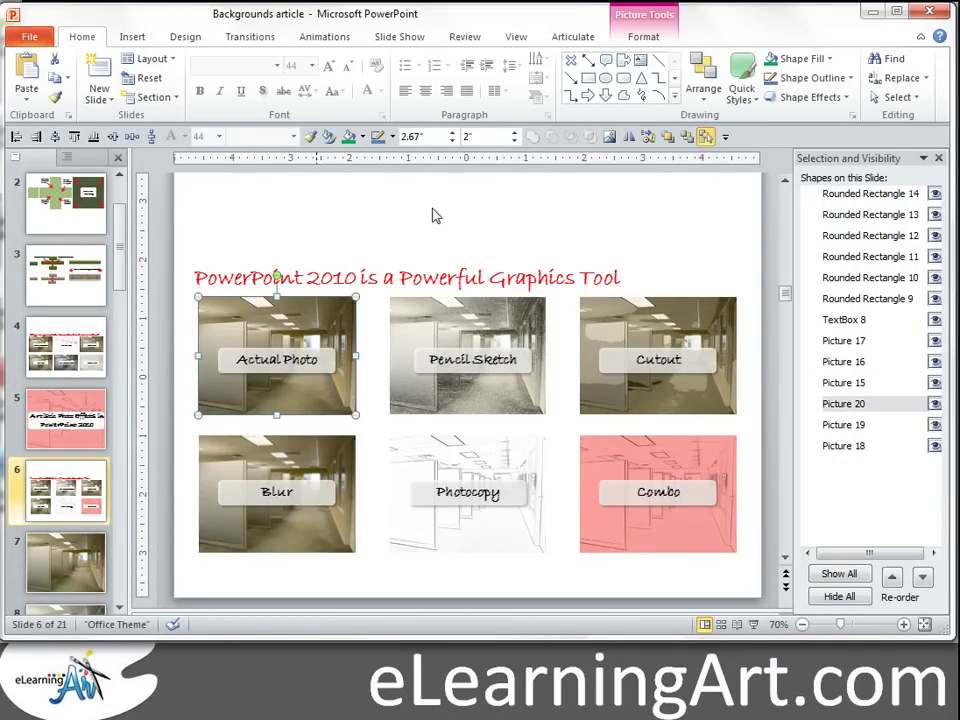
left_click(645, 37)
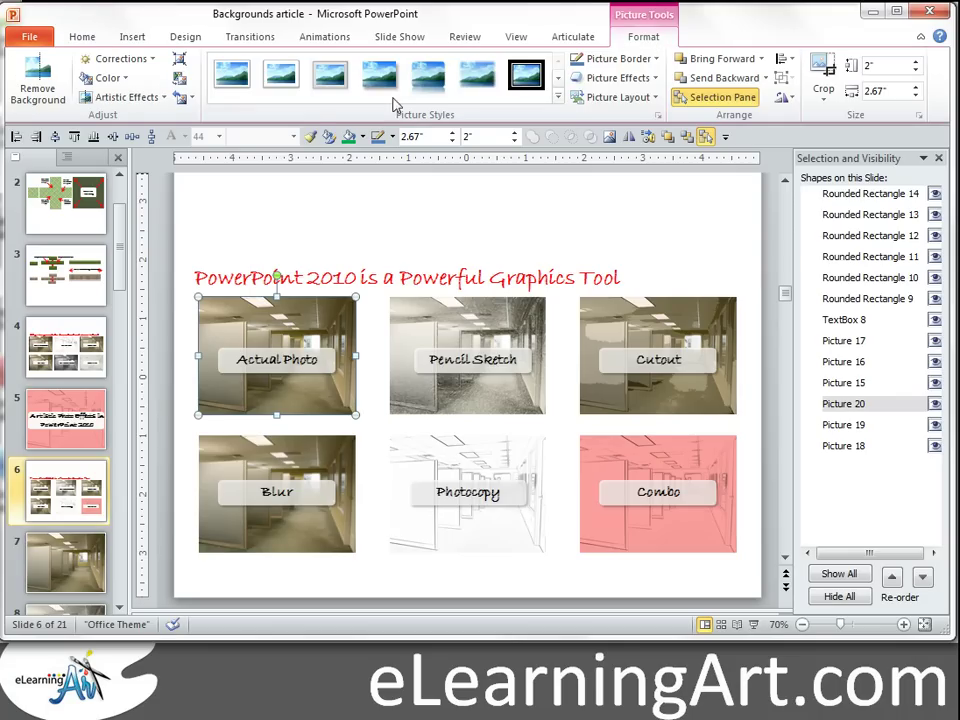
left_click(127, 80)
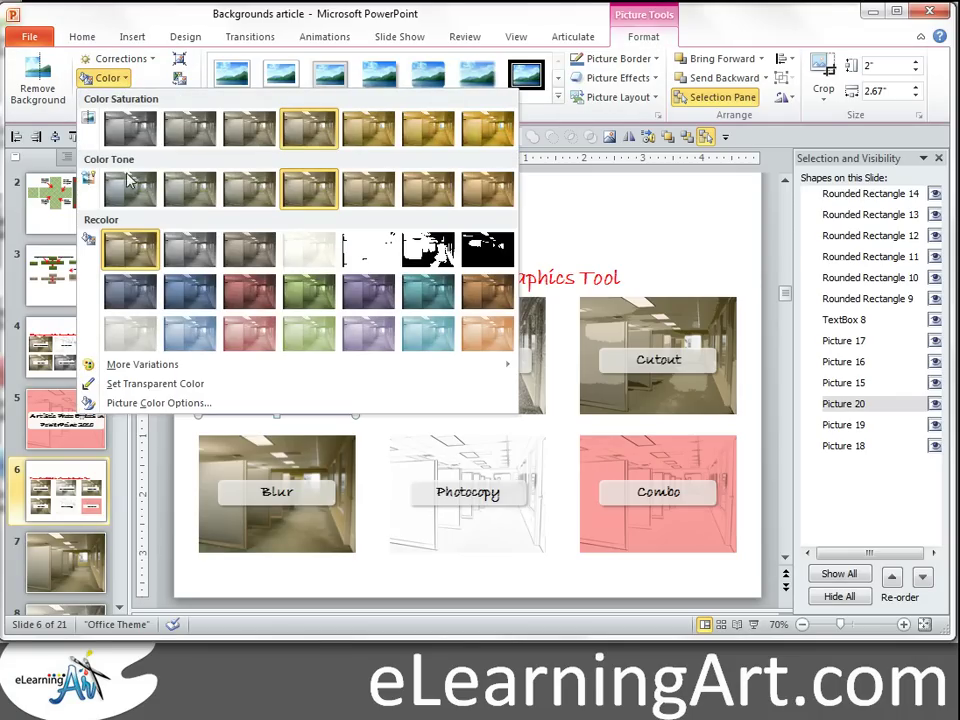
left_click(127, 37)
left_click(180, 36)
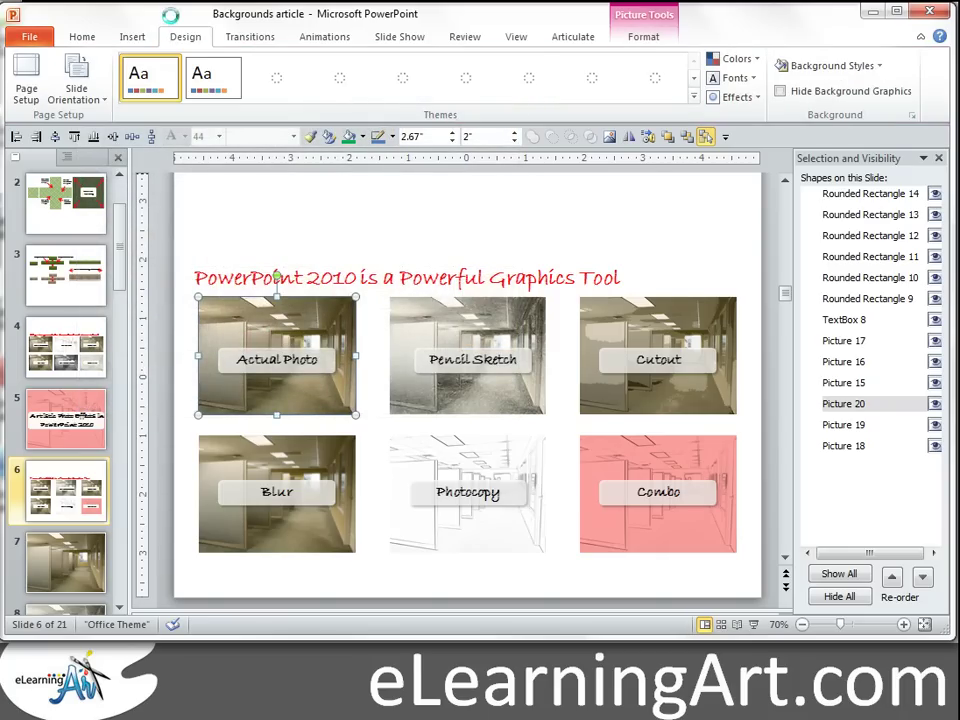
left_click(640, 37)
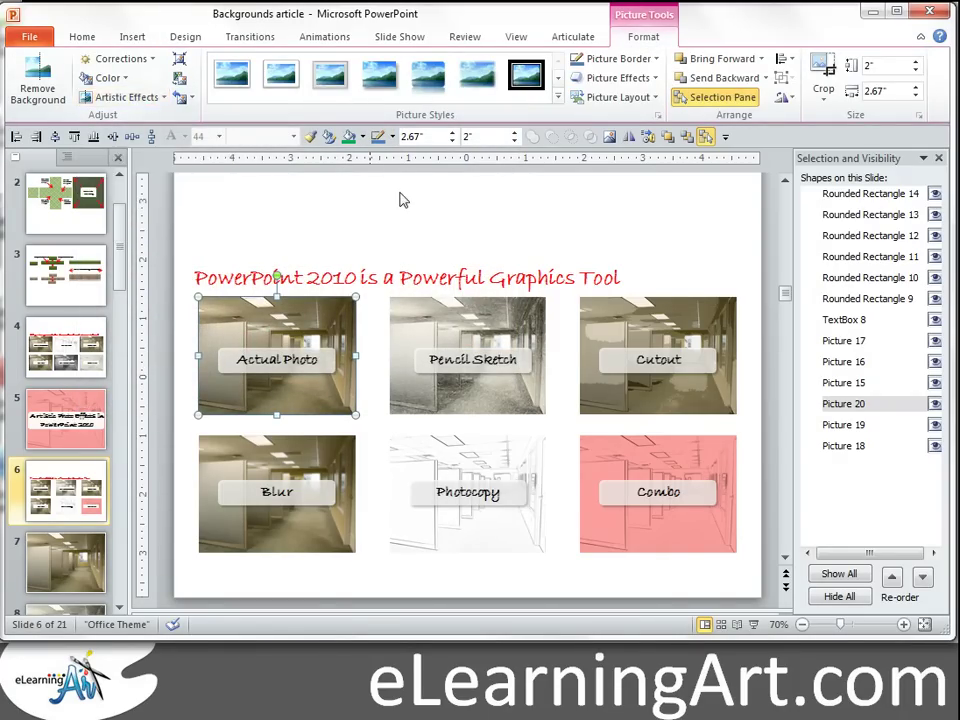
left_click(718, 199)
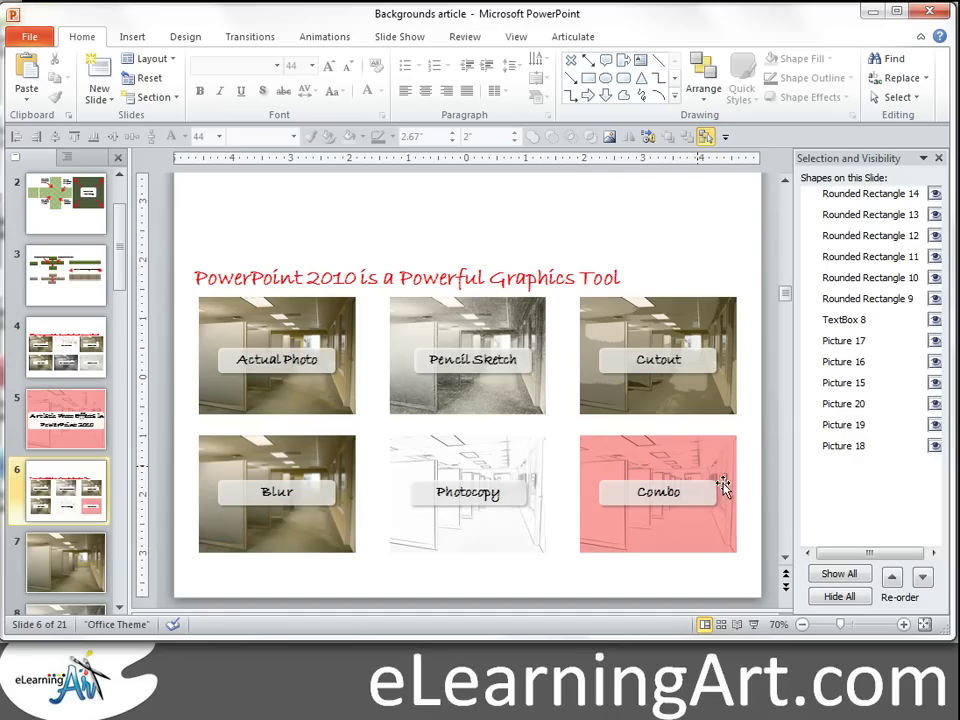
key("alt+d")
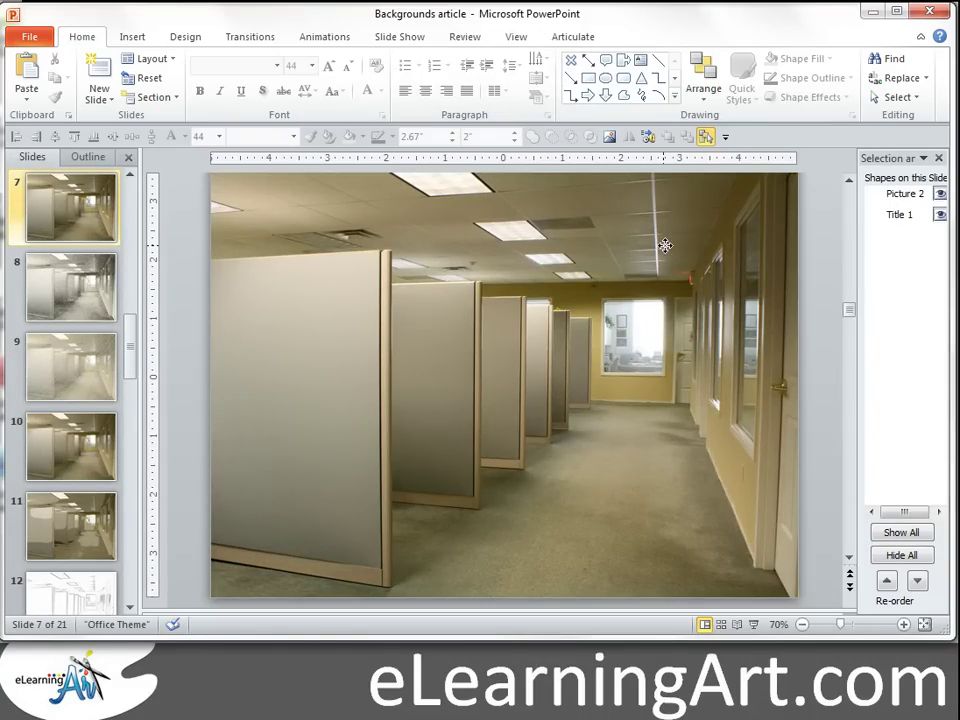
- Select the office photo on slide 7 and open its Artistic Effects Options in Format Picture
left_click(645, 174)
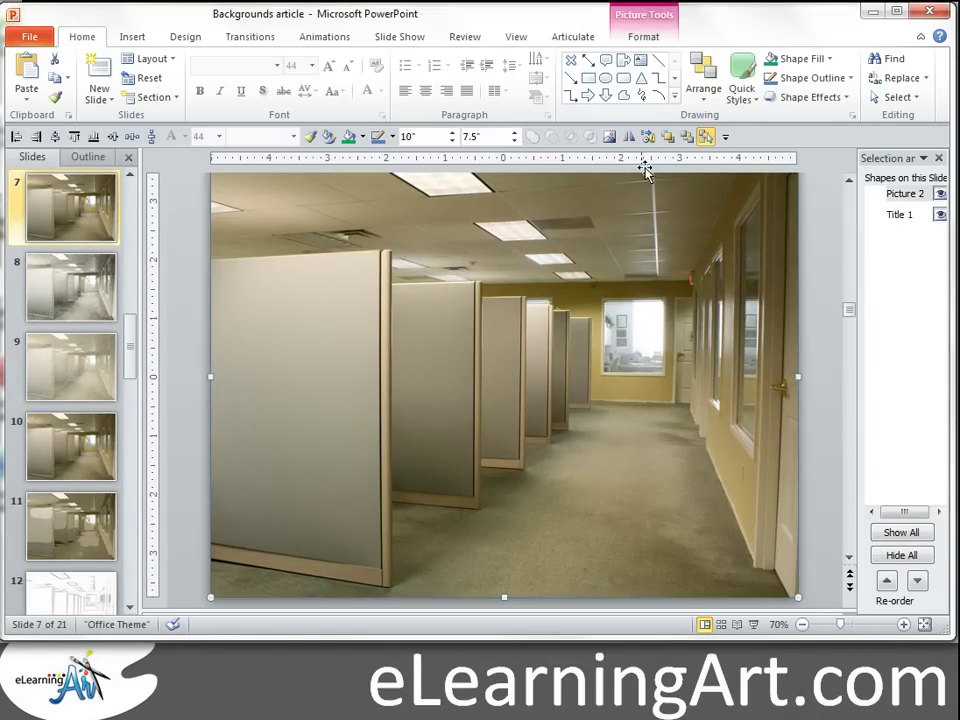
left_click(645, 37)
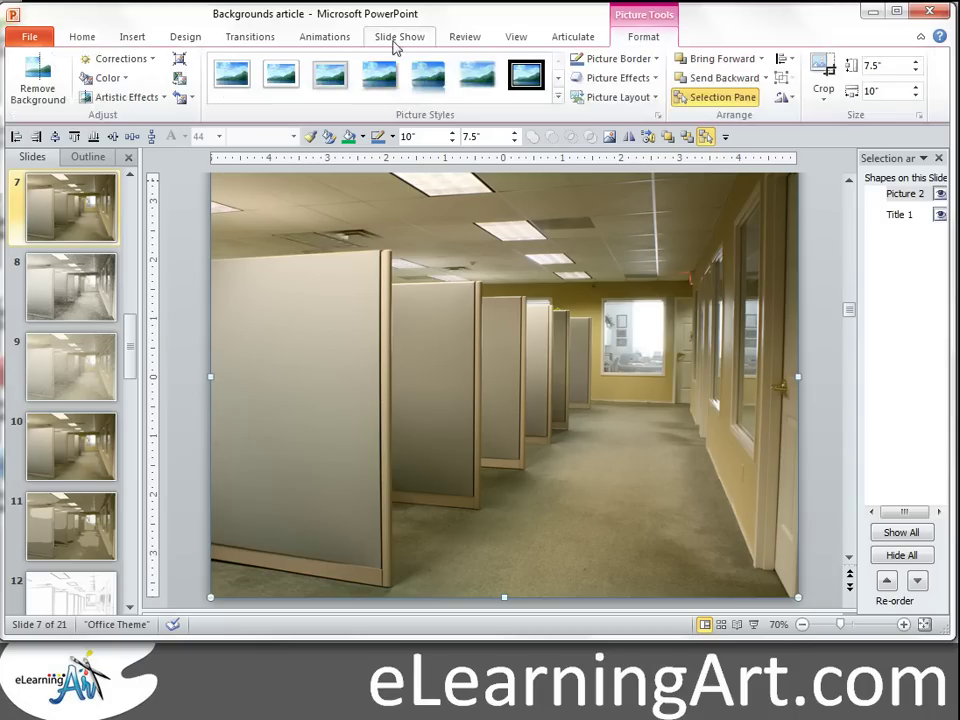
left_click(163, 97)
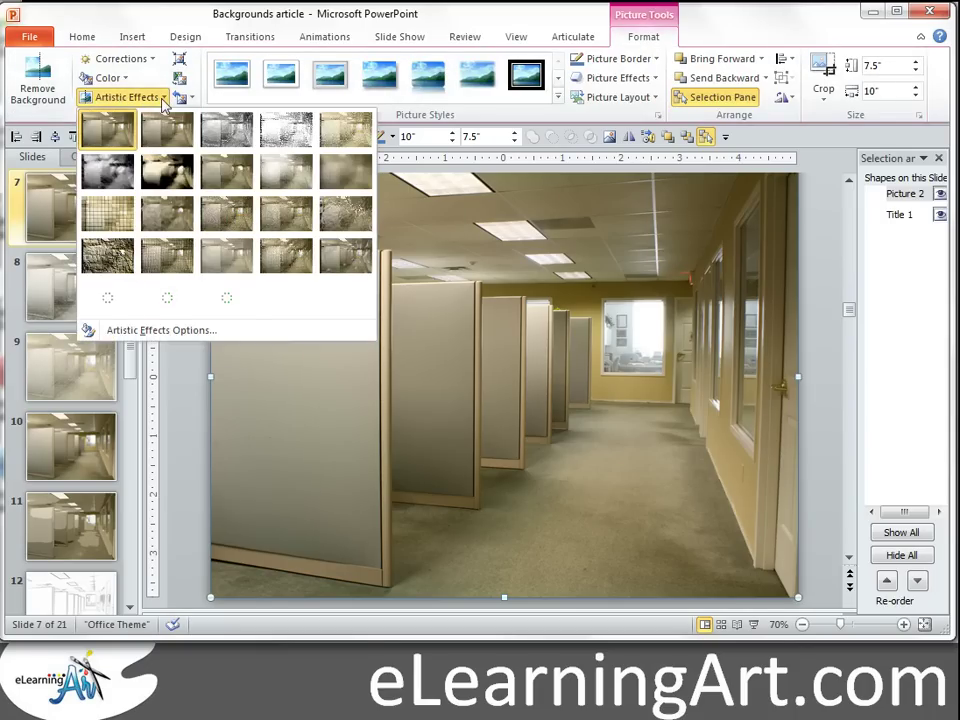
left_click(167, 336)
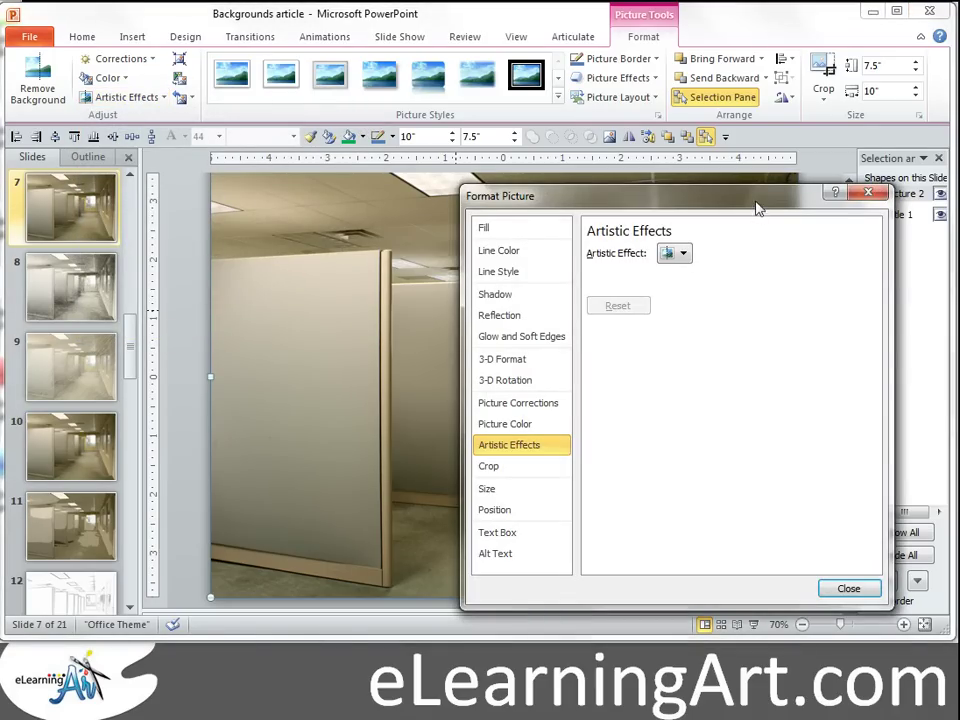
left_click_drag(750, 206, 287, 217)
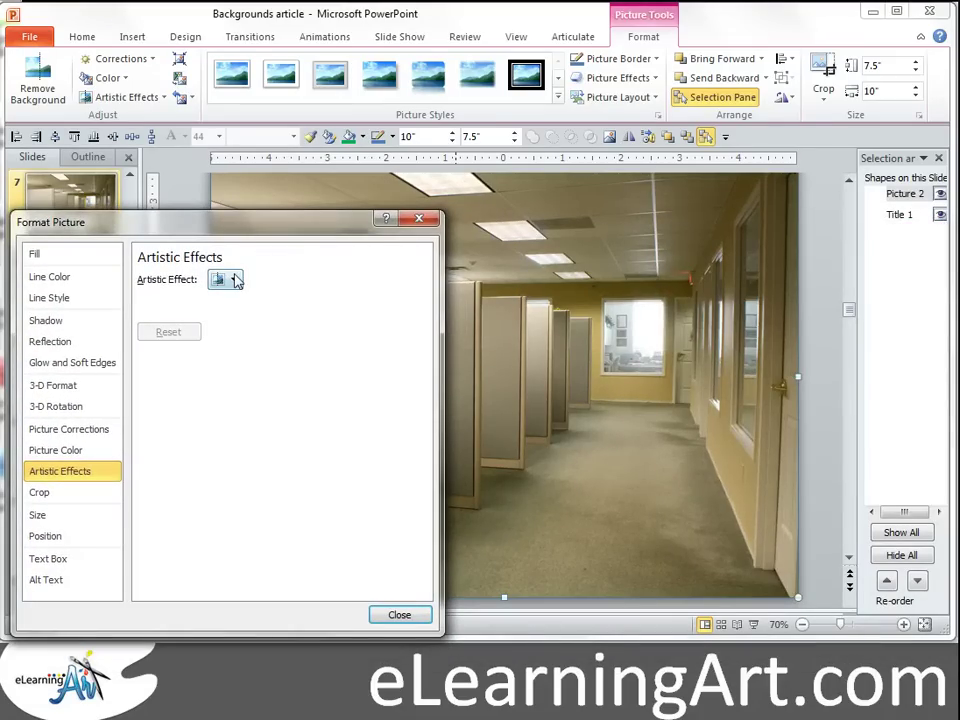
left_click(234, 280)
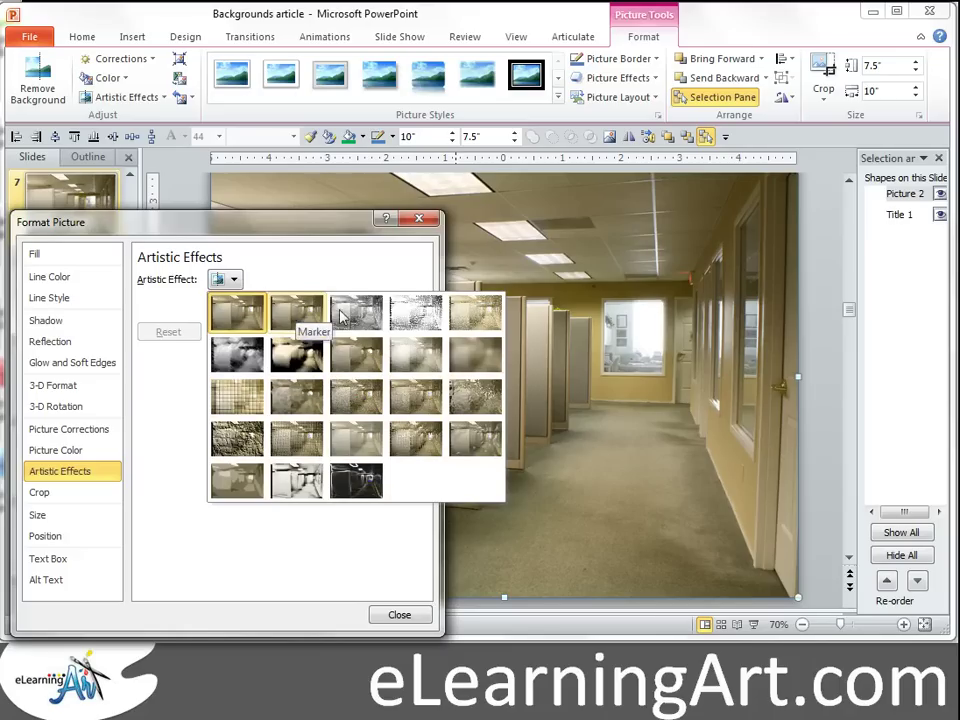
left_click(405, 318)
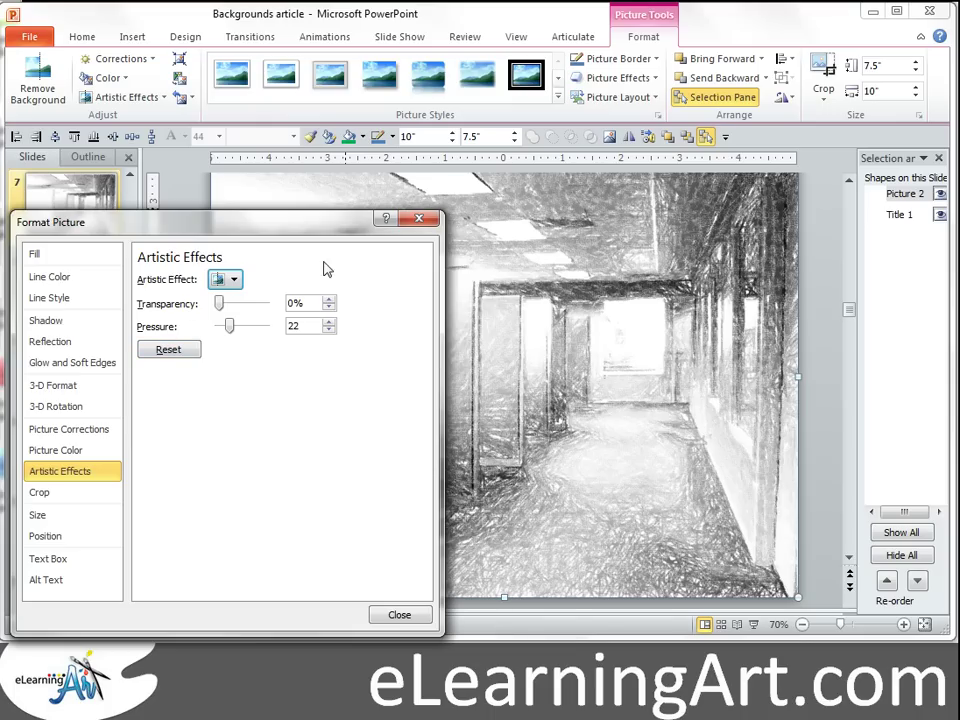
mouse_move(290, 224)
left_mouse_down()
mouse_move(167, 283)
mouse_move(0, 263)
mouse_move(289, 250)
mouse_move(303, 236)
left_mouse_up()
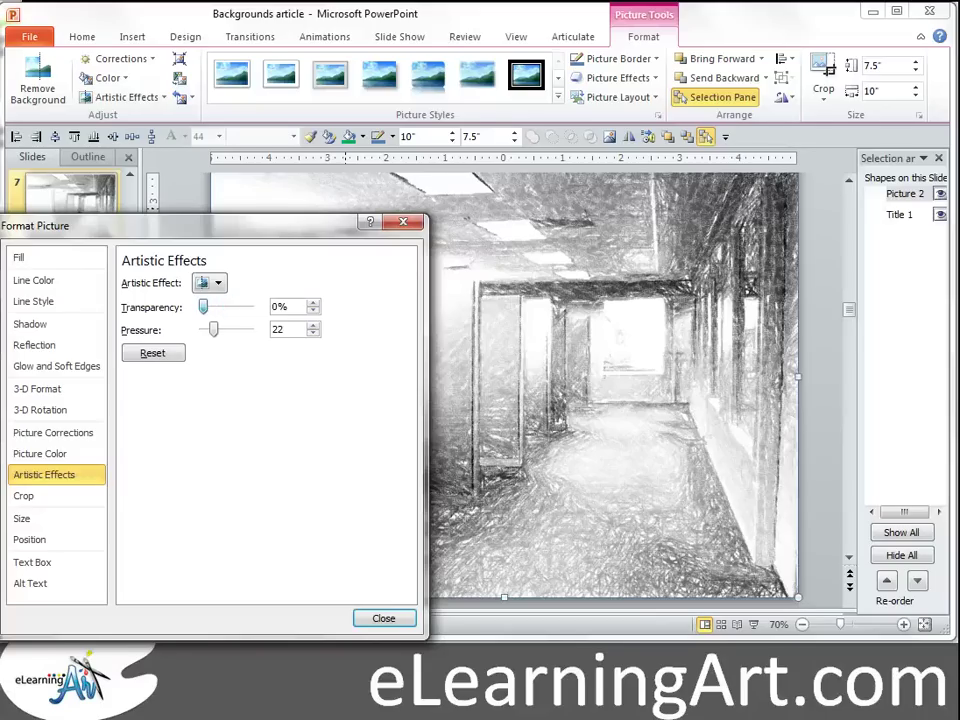
left_click_drag(203, 307, 222, 307)
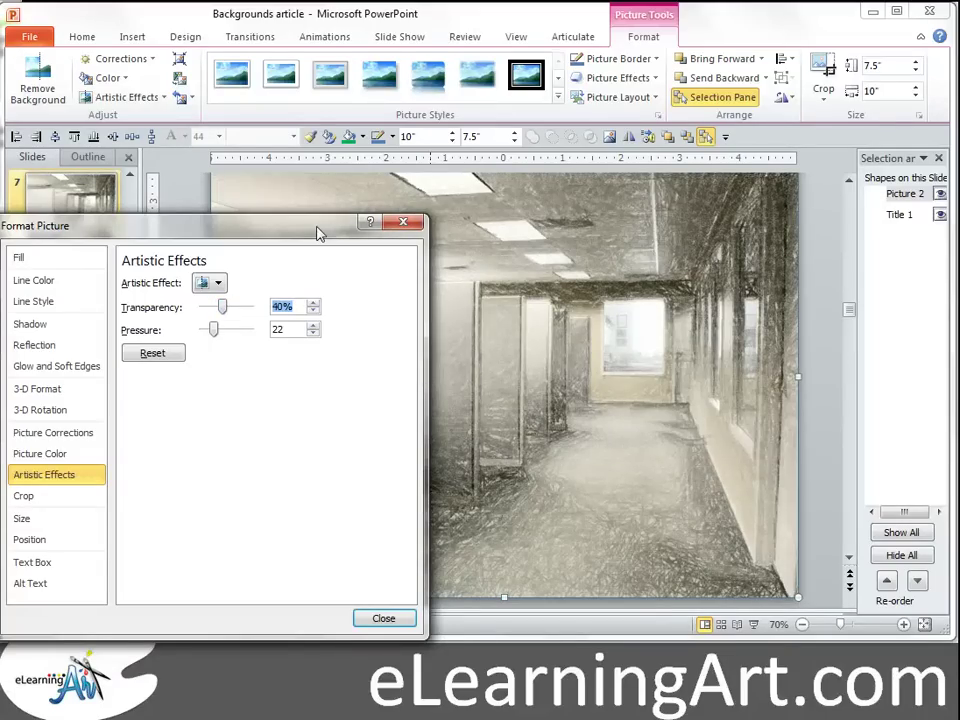
left_click_drag(317, 233, 351, 217)
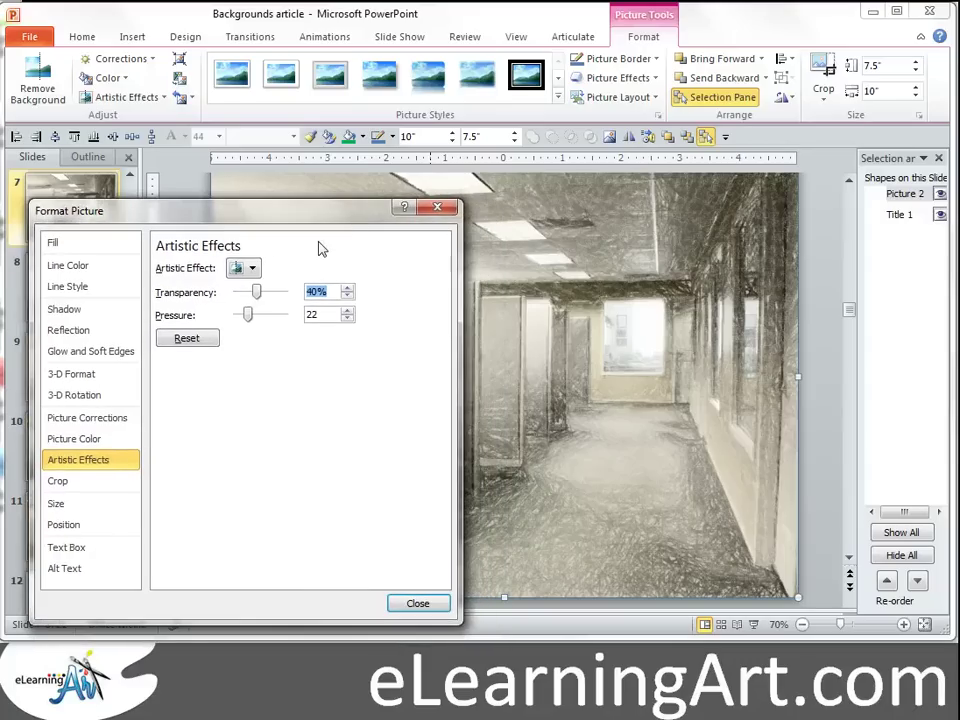
left_click(192, 341)
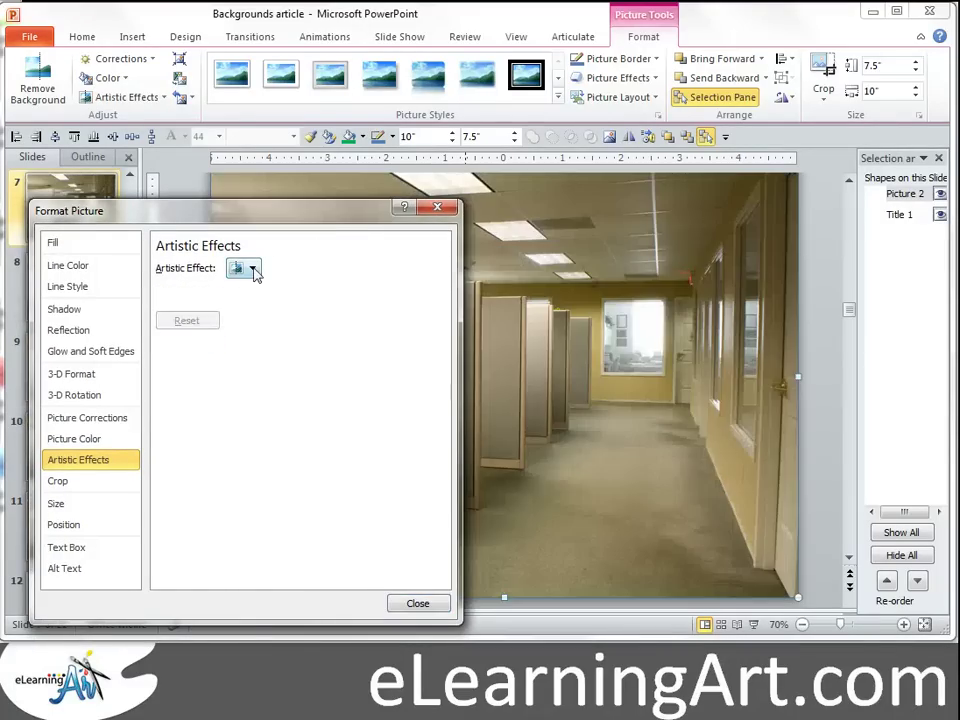
- Try the blur radius on the office photo at 77, then 5, then 10
left_click(254, 271)
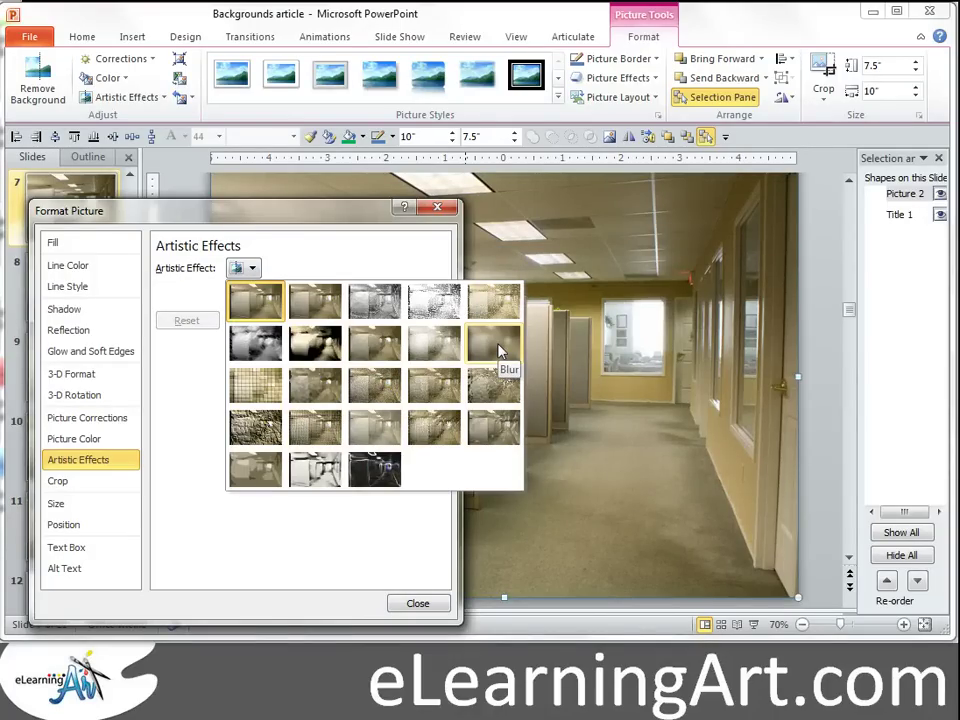
key("Escape")
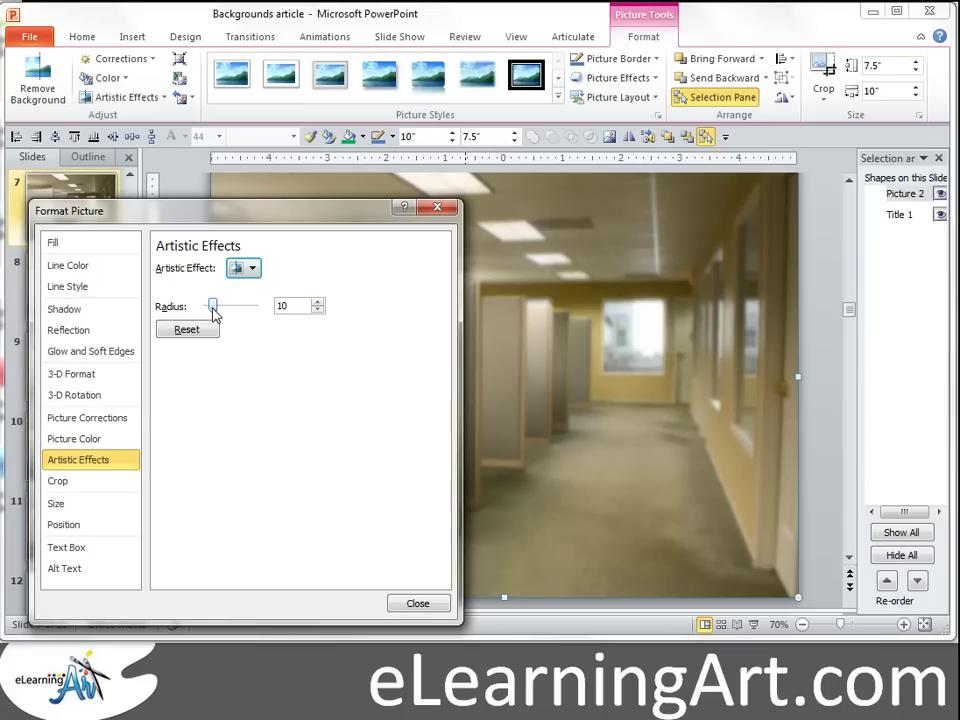
left_click_drag(212, 312, 259, 323)
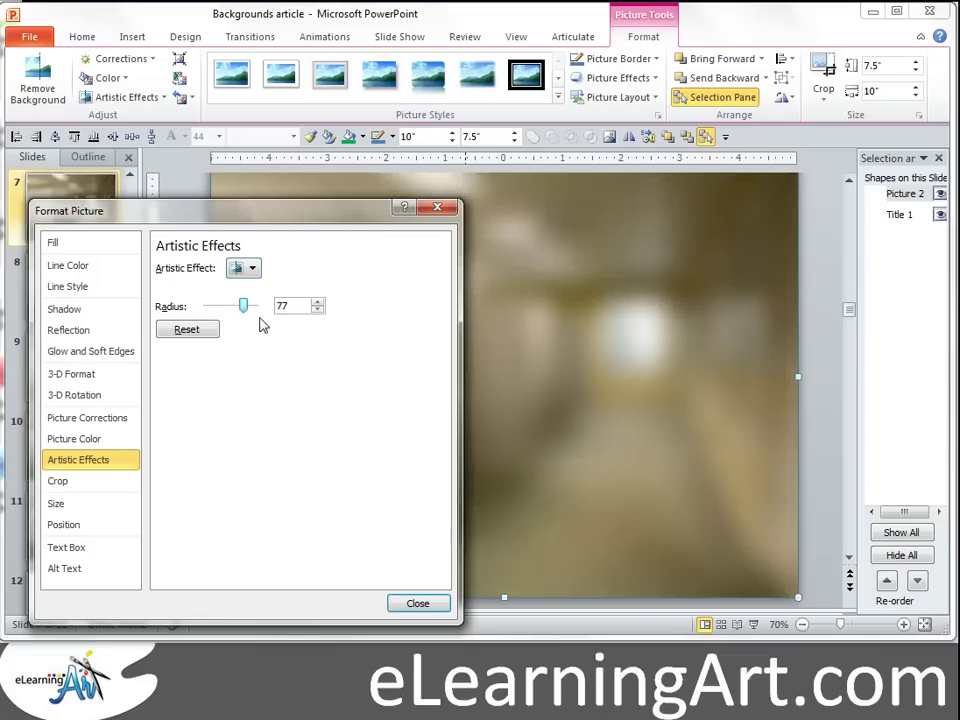
left_click_drag(243, 305, 209, 305)
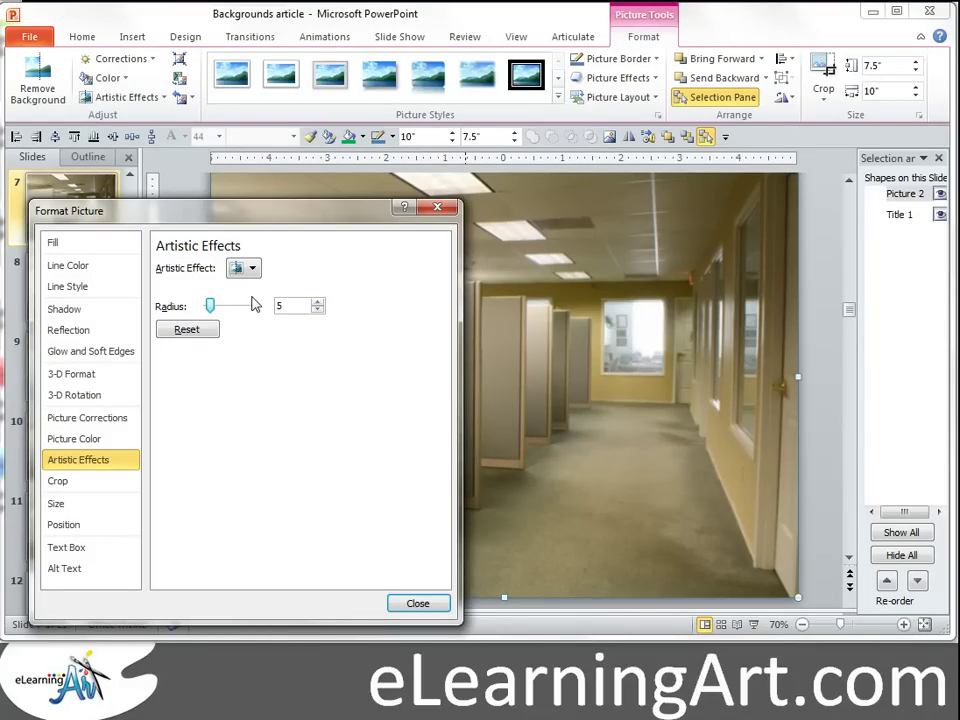
left_click(255, 303)
- Set the artistic effect back to None to remove the blur
mouse_move(306, 221)
left_mouse_down()
mouse_move(55, 221)
mouse_move(115, 211)
mouse_move(310, 215)
left_mouse_up()
key("alt+d")
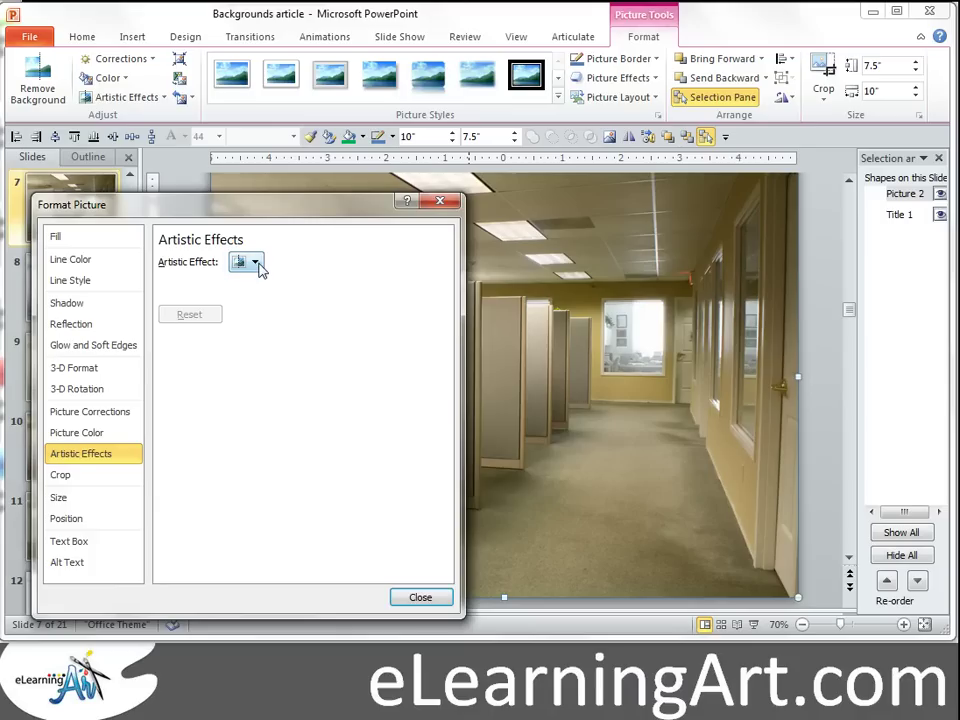
left_click(256, 264)
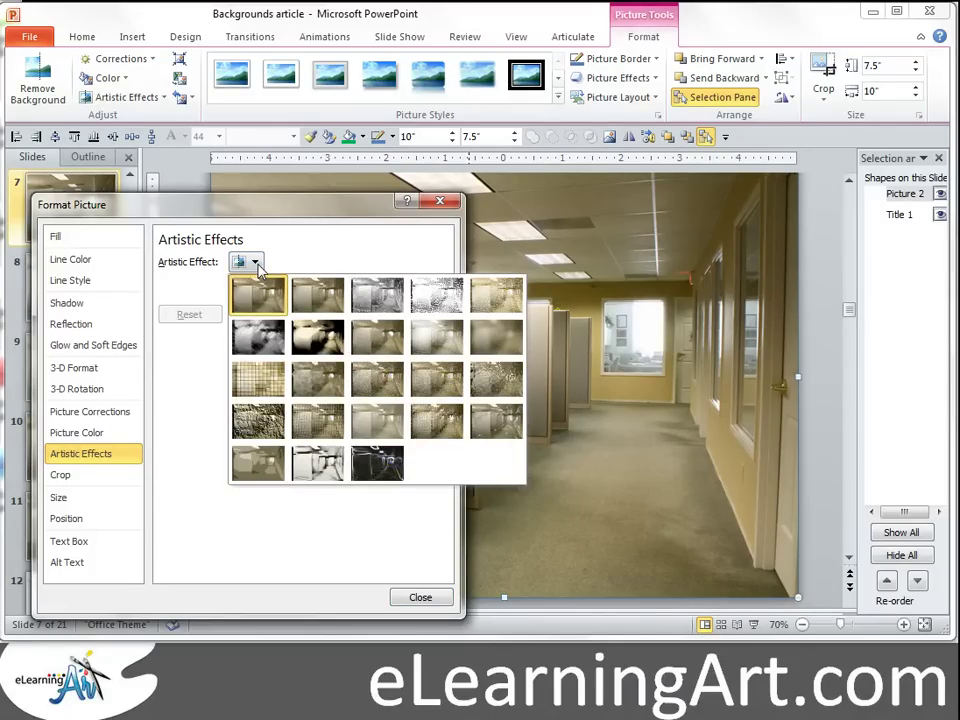
- Apply Posterize to the office photo with 3 shades and 25% transparency
left_click(268, 463)
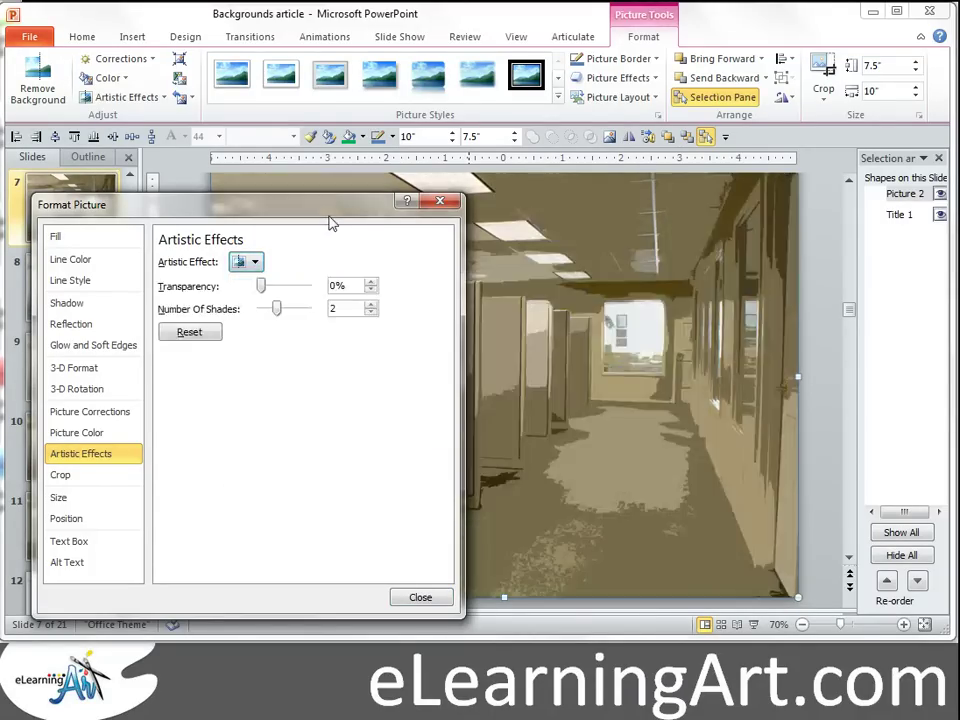
left_click_drag(420, 204, 333, 218)
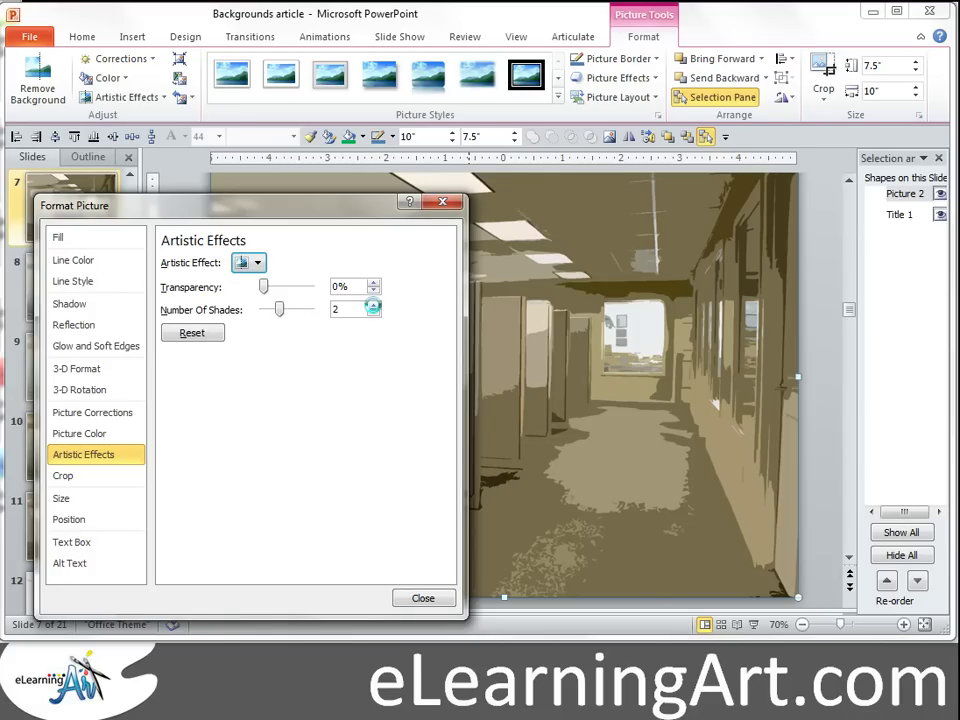
left_click(373, 308)
left_click_drag(349, 210, 386, 219)
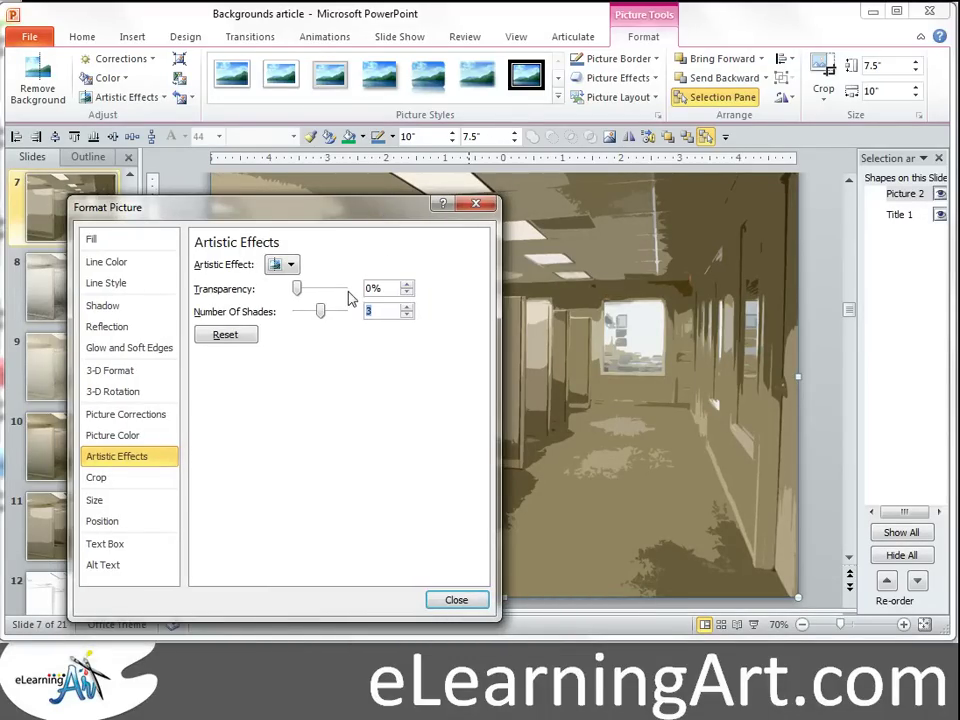
double_click(400, 287)
type("25")
mouse_move(354, 214)
left_mouse_down()
mouse_move(0, 231)
mouse_move(16, 218)
mouse_move(355, 213)
left_mouse_up()
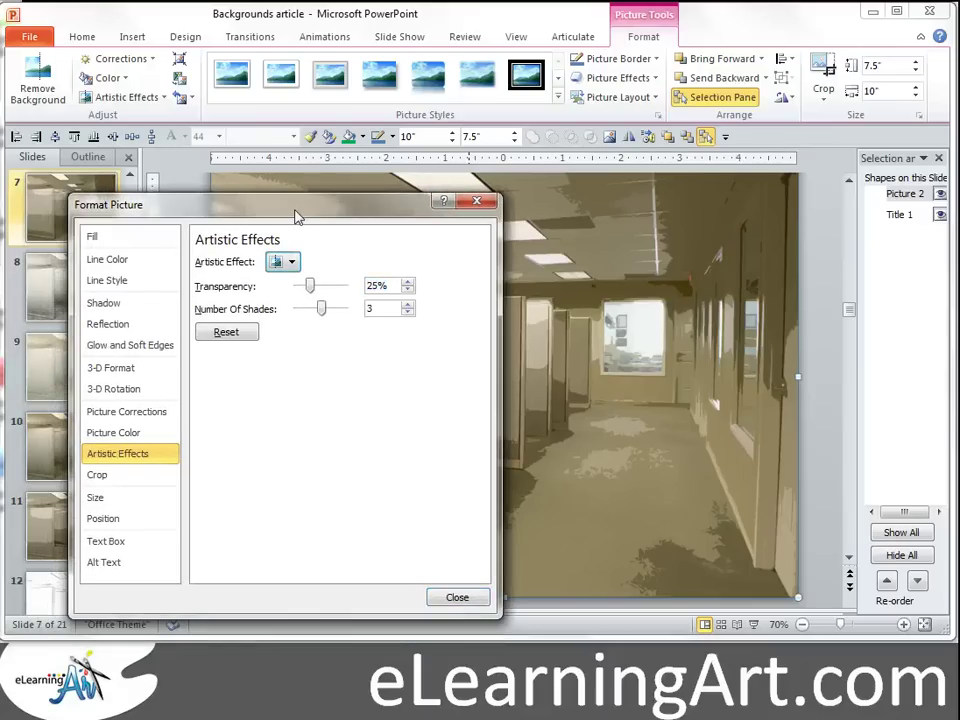
left_click(278, 262)
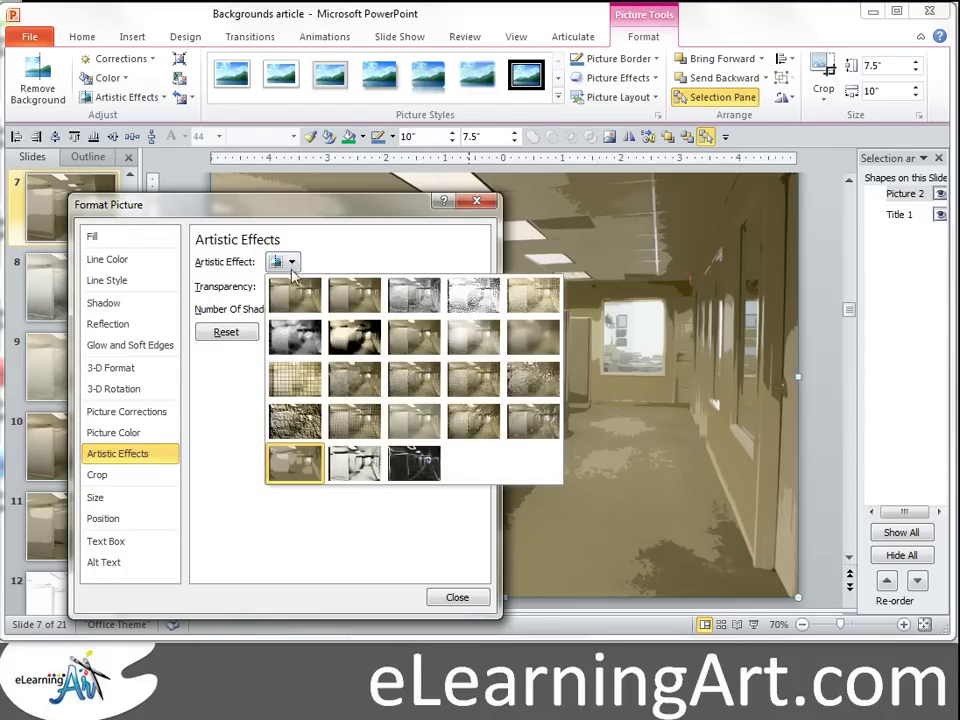
- Apply the Photocopy effect to the office photo and lower Detail to 1
left_click(356, 465)
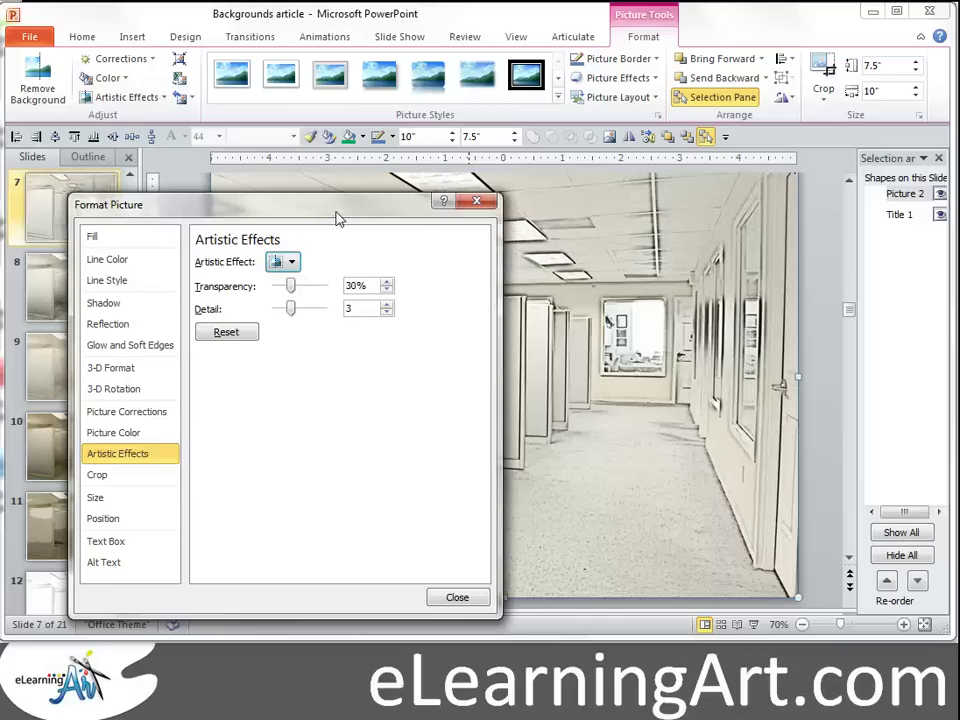
mouse_move(338, 218)
left_mouse_down()
mouse_move(14, 212)
mouse_move(345, 214)
left_mouse_up()
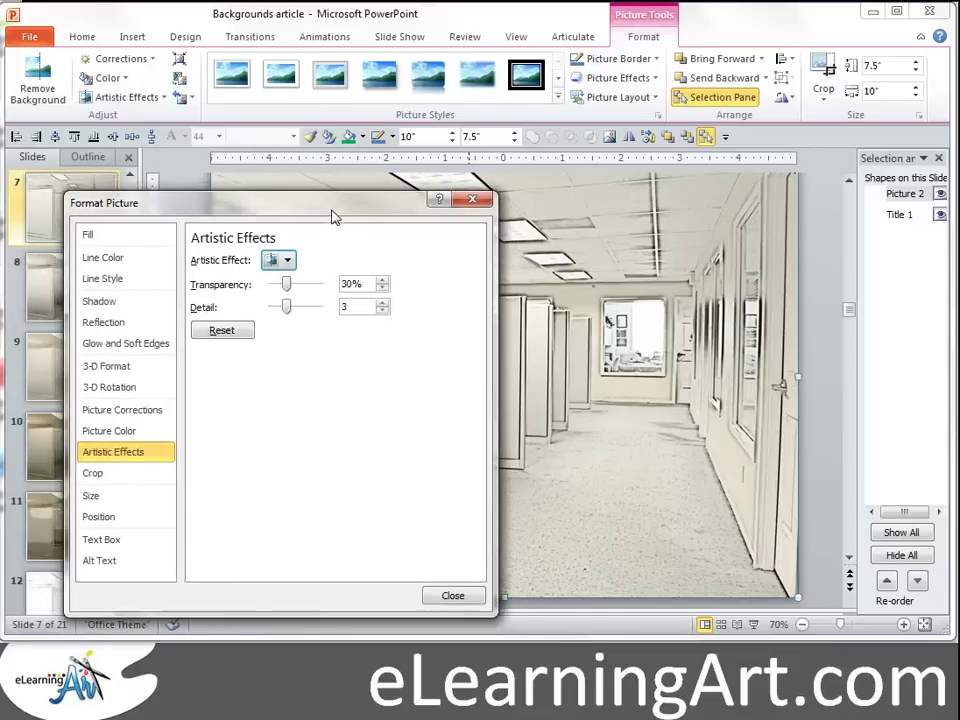
left_click(380, 310)
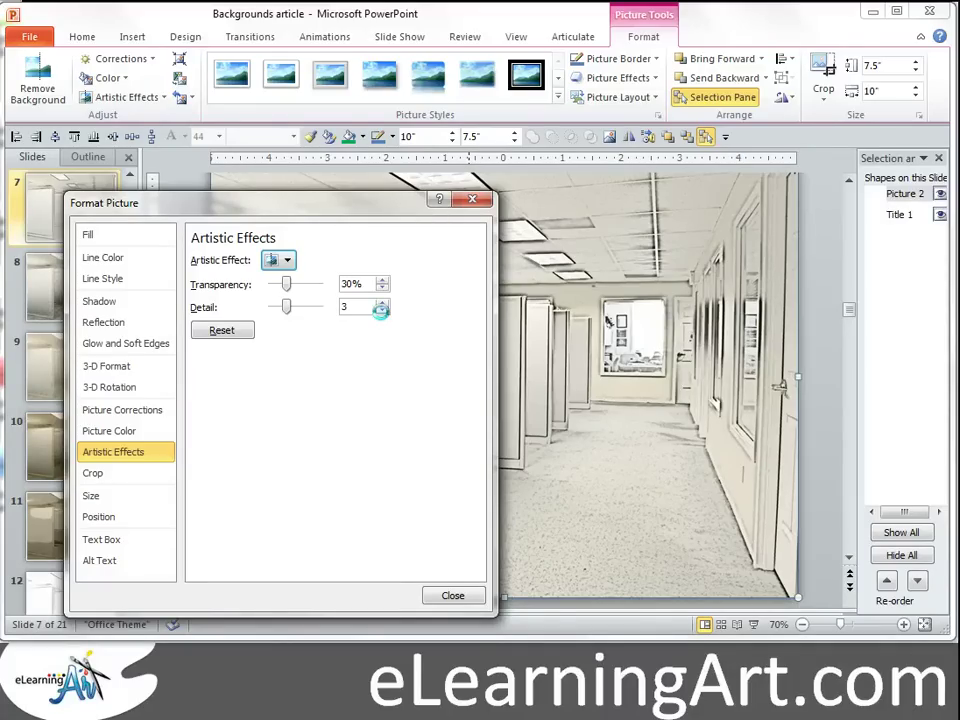
left_click(380, 311)
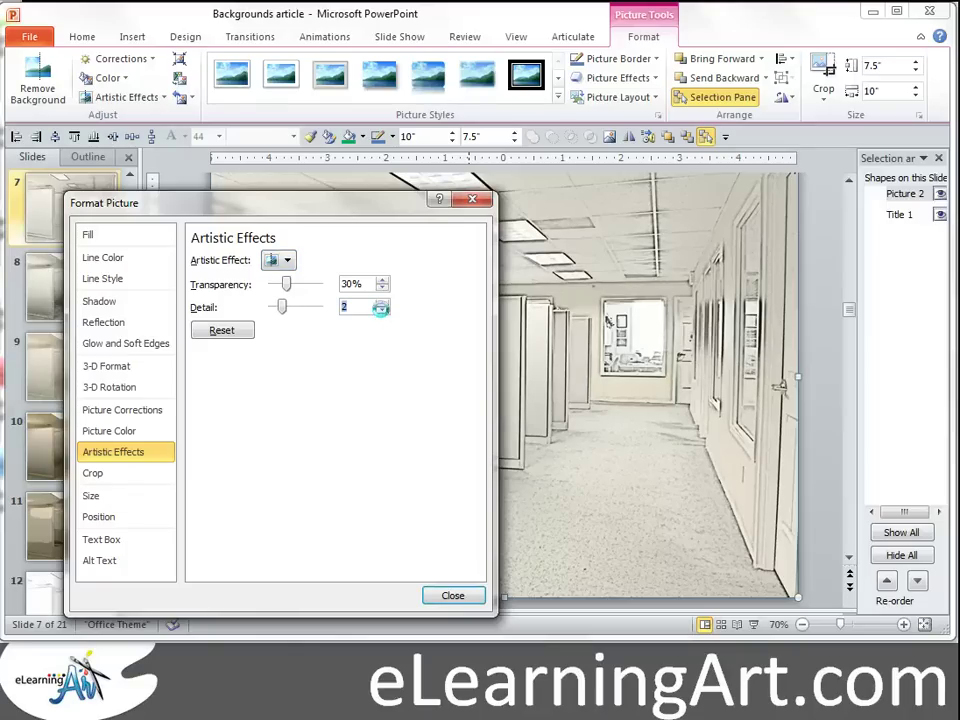
left_click(380, 311)
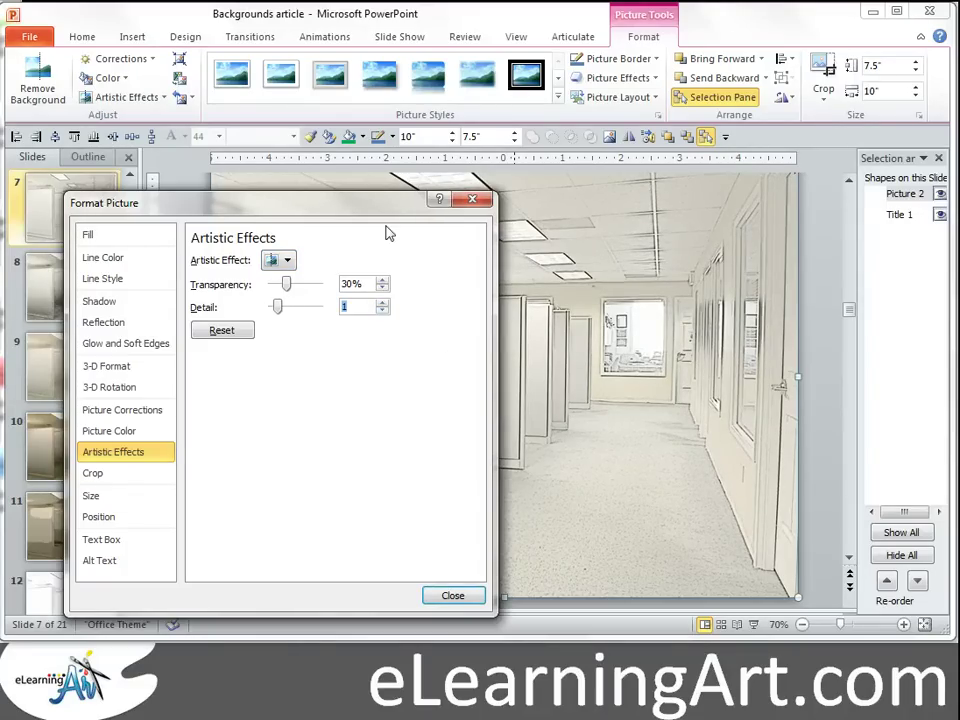
- Drag the sketch's transparency to 0% and close the Format Picture dialog
left_click_drag(388, 204, 215, 197)
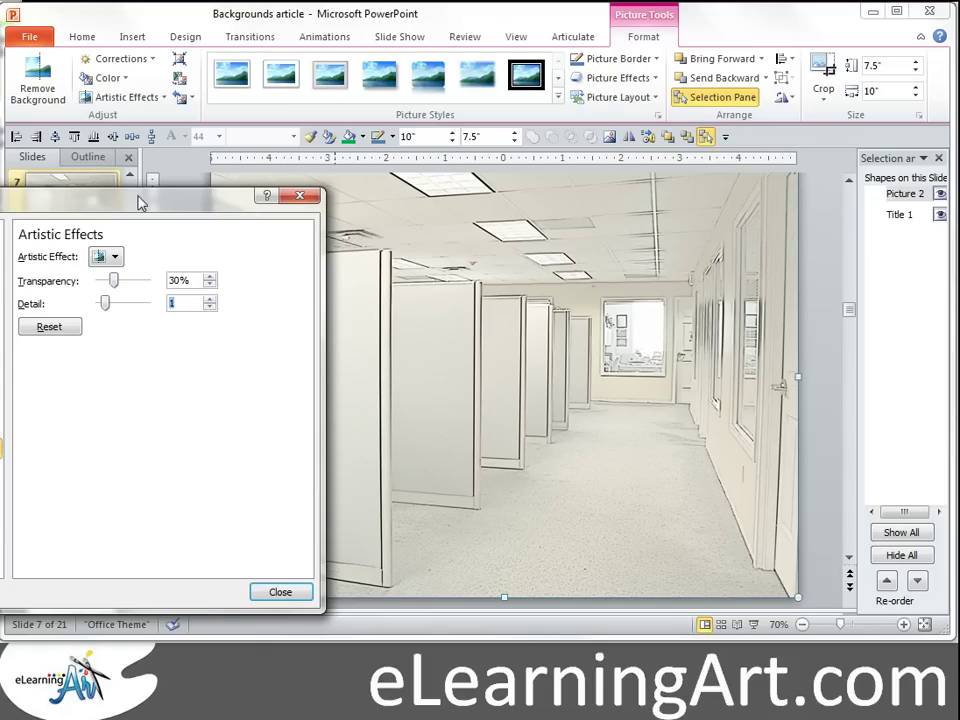
left_click_drag(139, 204, 313, 206)
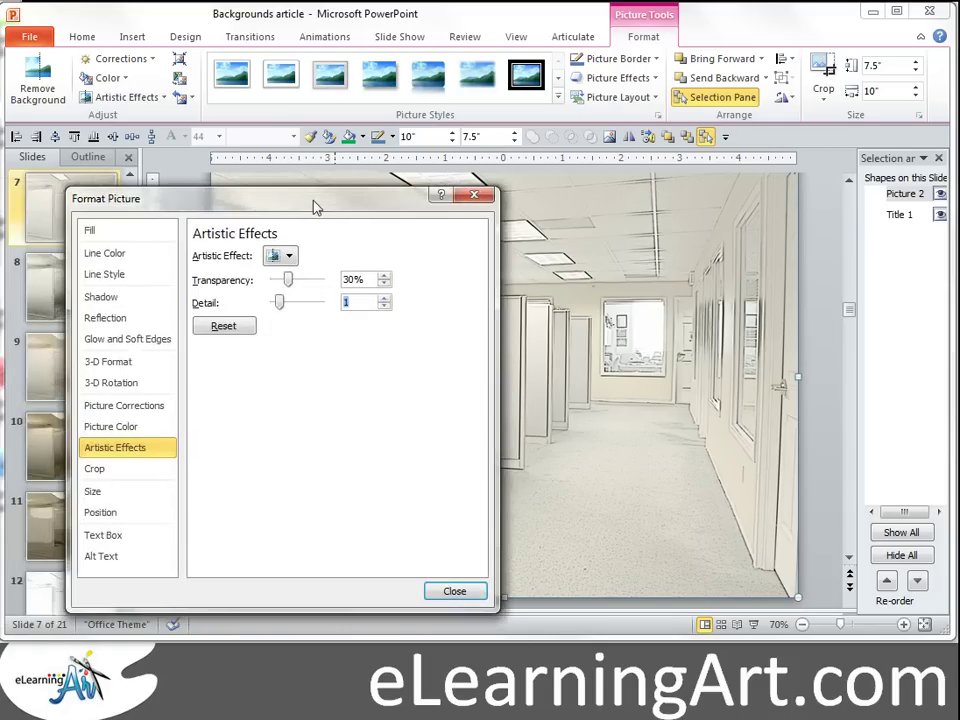
left_click_drag(288, 282, 266, 280)
left_click_drag(345, 207, 0, 216)
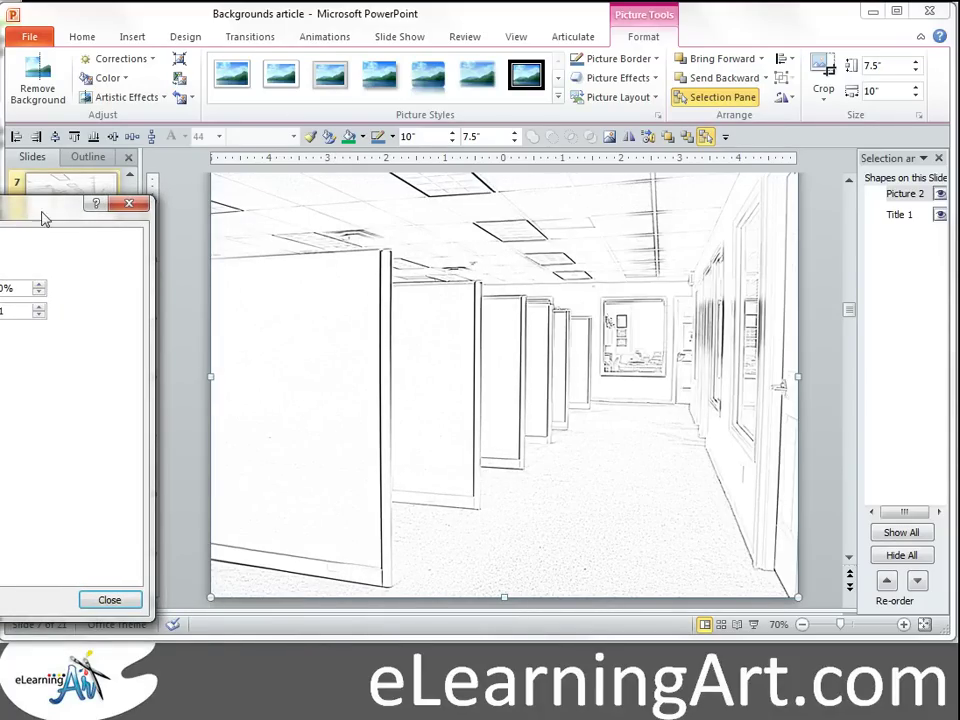
left_click_drag(43, 218, 279, 215)
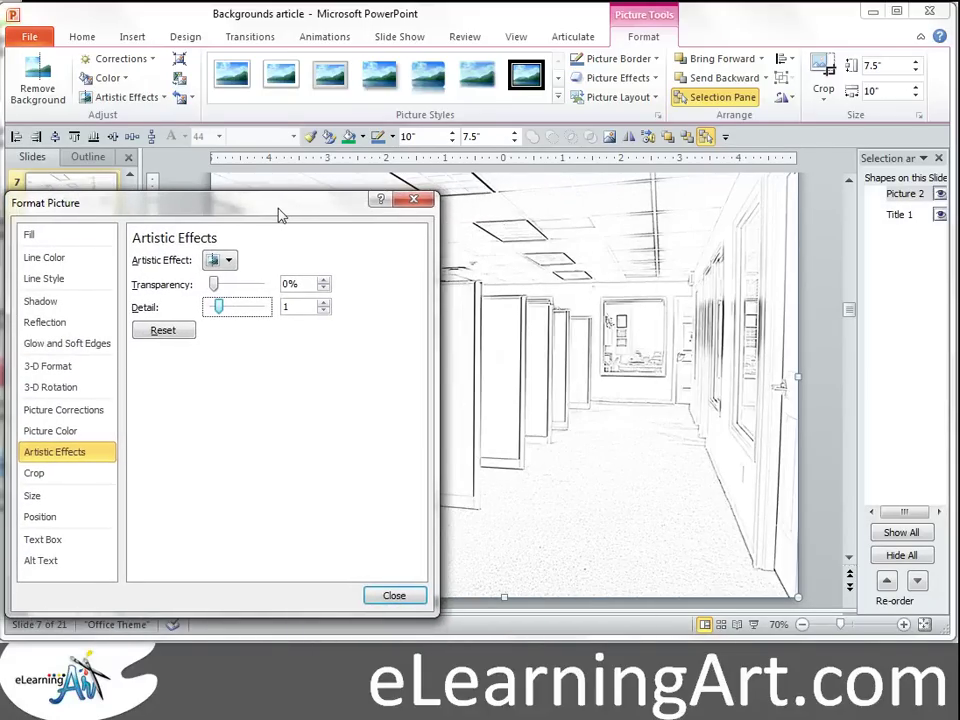
left_click(396, 595)
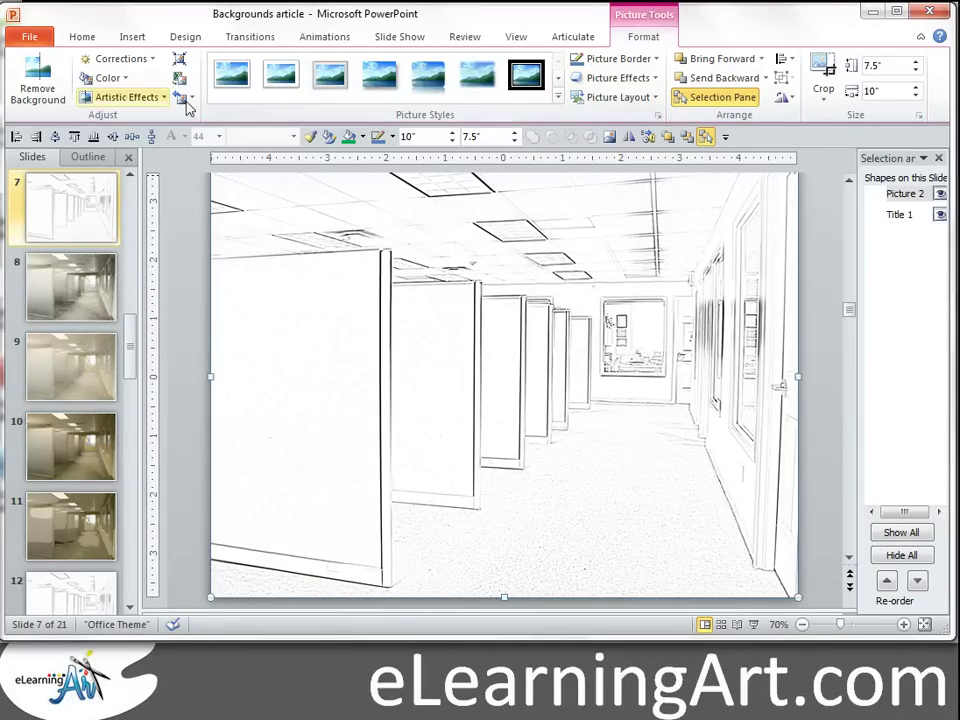
- Recolor the sketch with the Red, Accent color 2 Dark swatch for a pink tint
left_click(124, 80)
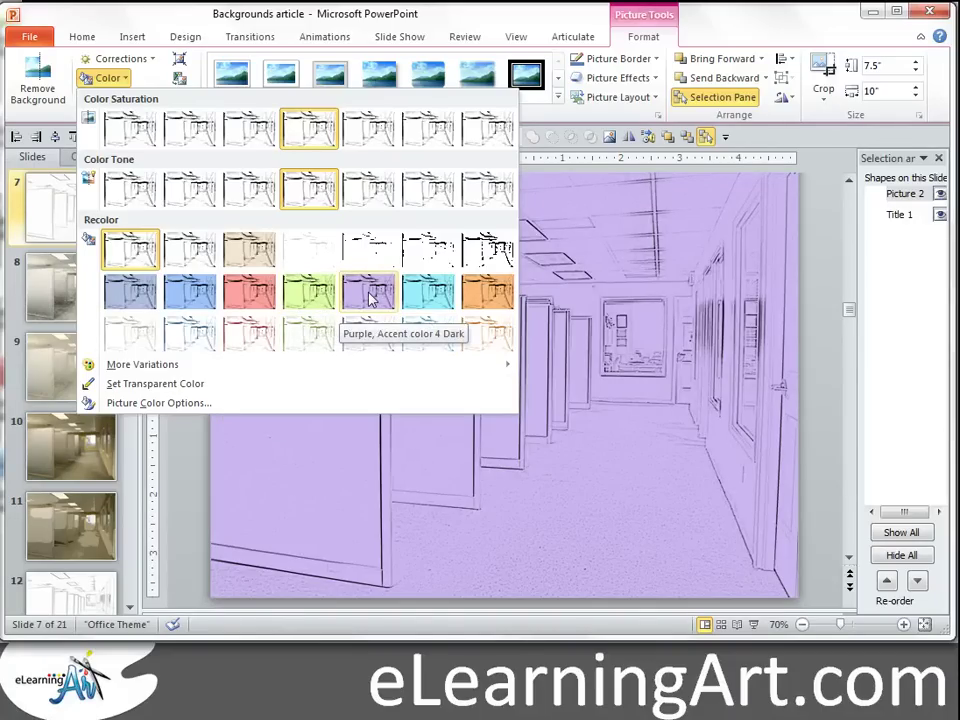
left_click(253, 297)
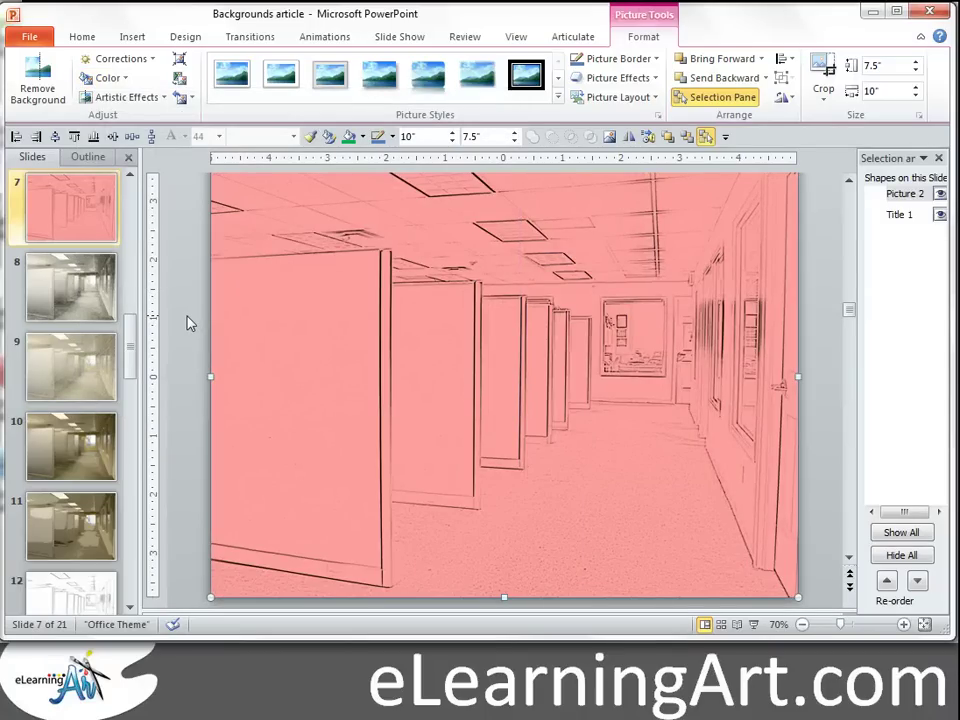